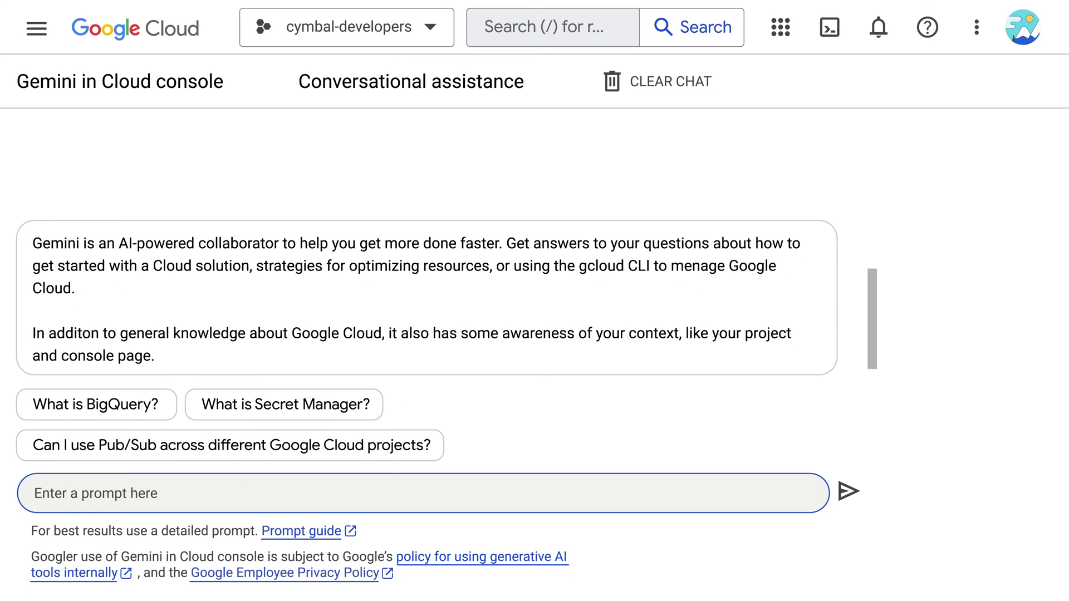
# - Ask Gemini 'How can I use gcloud to create my first vpc network in google cloud?'
pyautogui.click(36, 493)
pyautogui.write('How can I use gcloud to create my first')
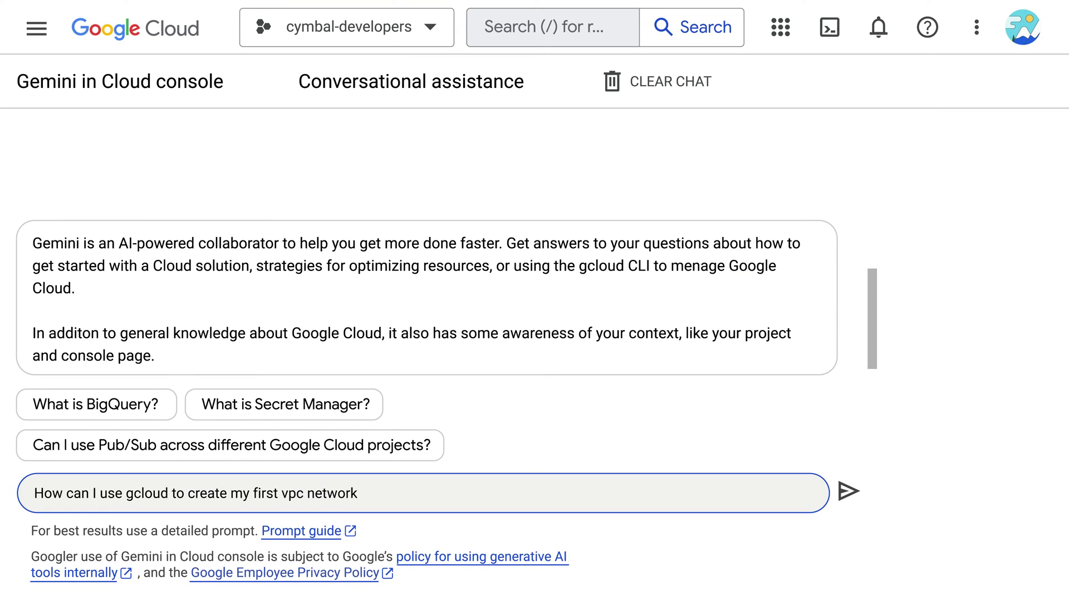
pyautogui.write('vpc network in google cloud?')
pyautogui.press('Return')
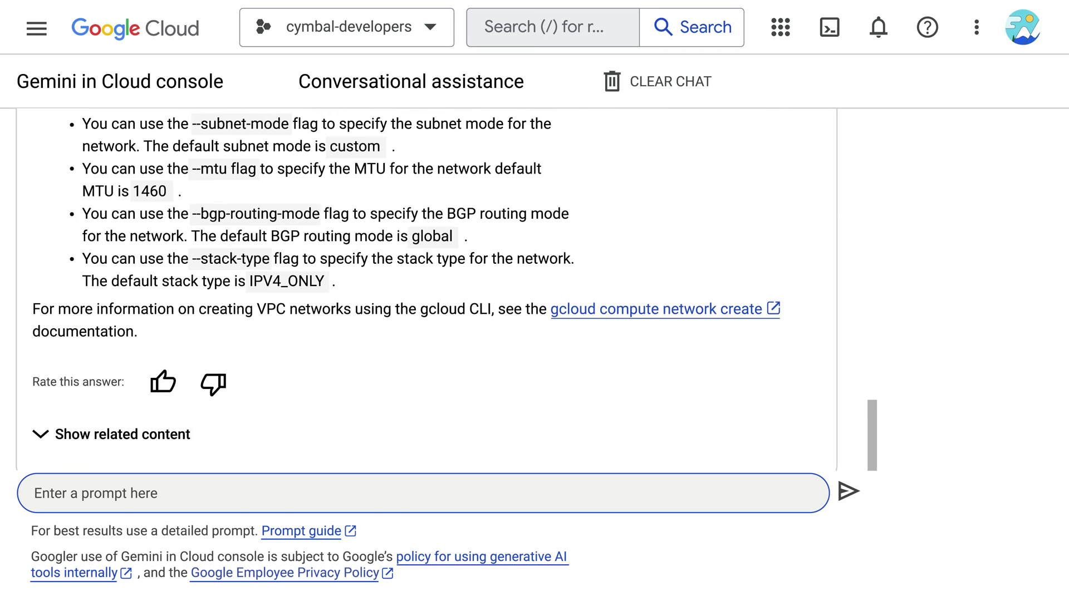
pyautogui.scroll(8, 426, 289)
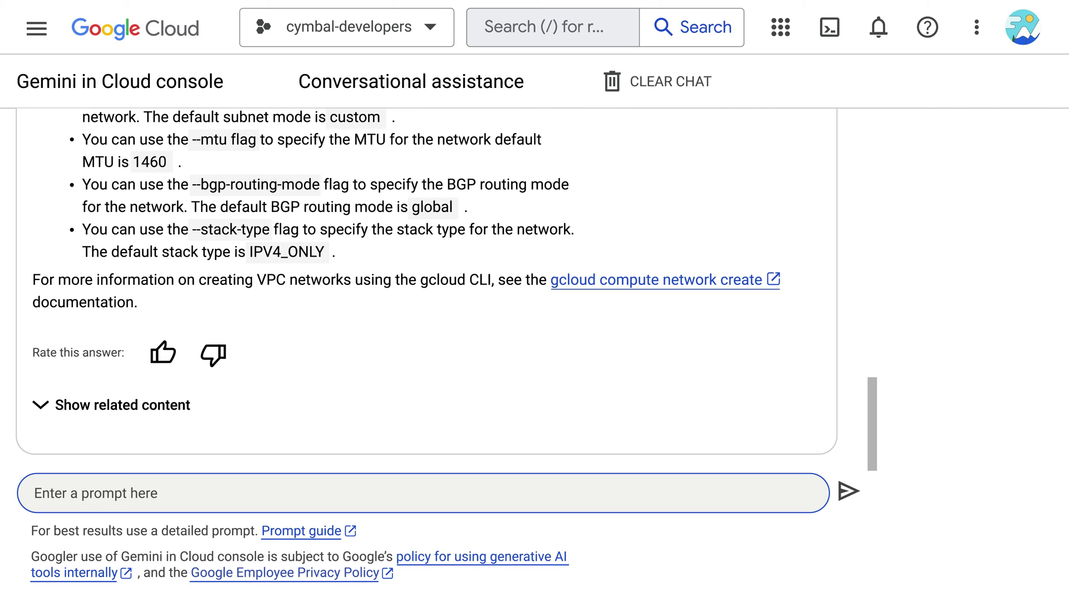
# - Ask Gemini how to create a dual-stack IPV4_IPV6 subnet
pyautogui.write('How c')
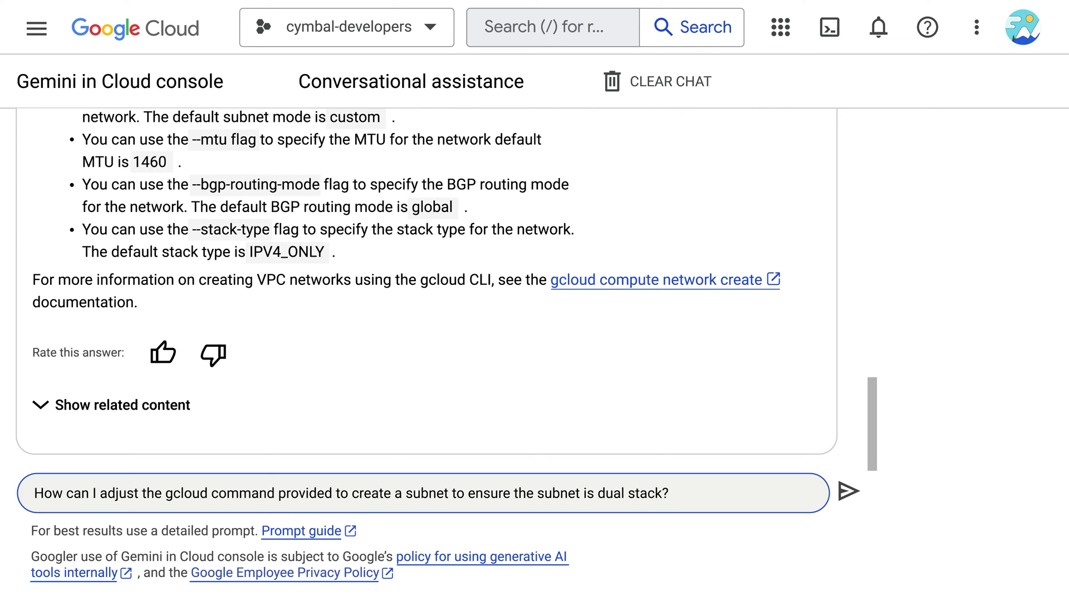
pyautogui.press('Return')
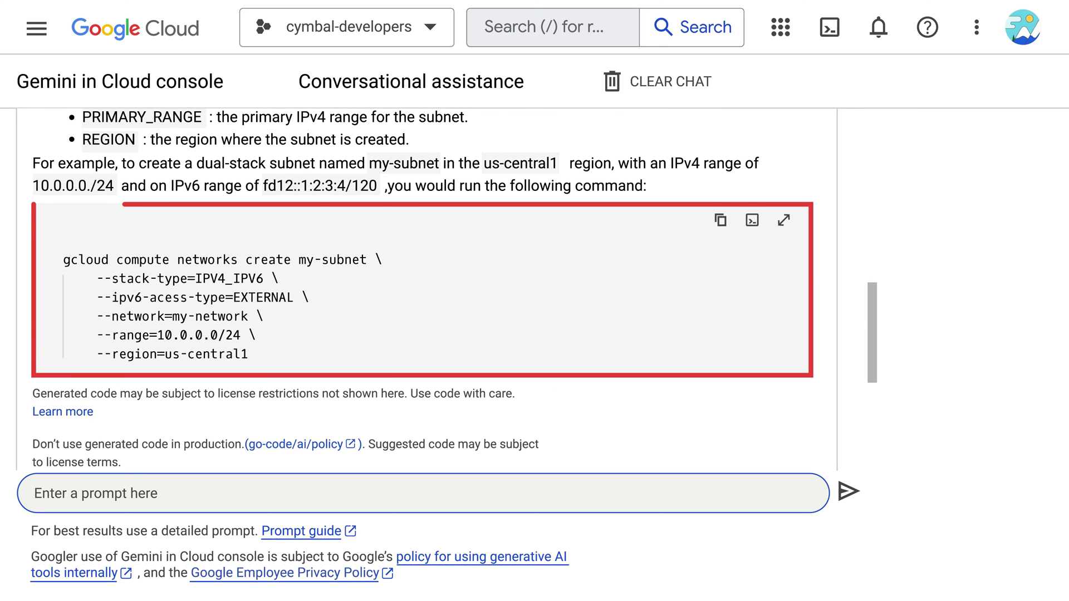
pyautogui.scroll(6, 420, 289)
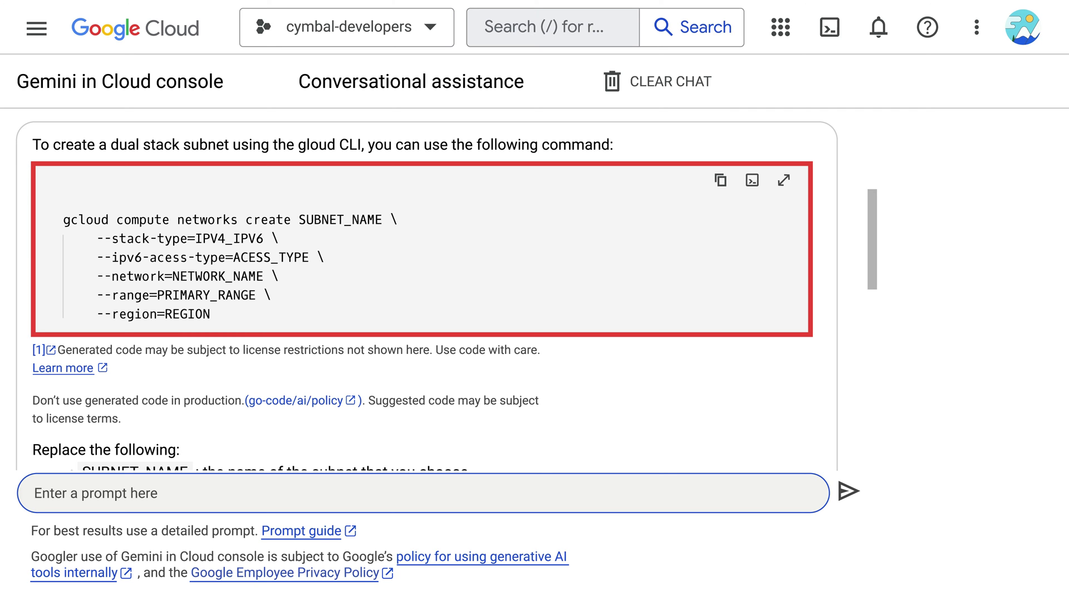
# - Run the earlier gcloud VPC network command from its code block in Cloud Shell
pyautogui.scroll(10, 420, 289)
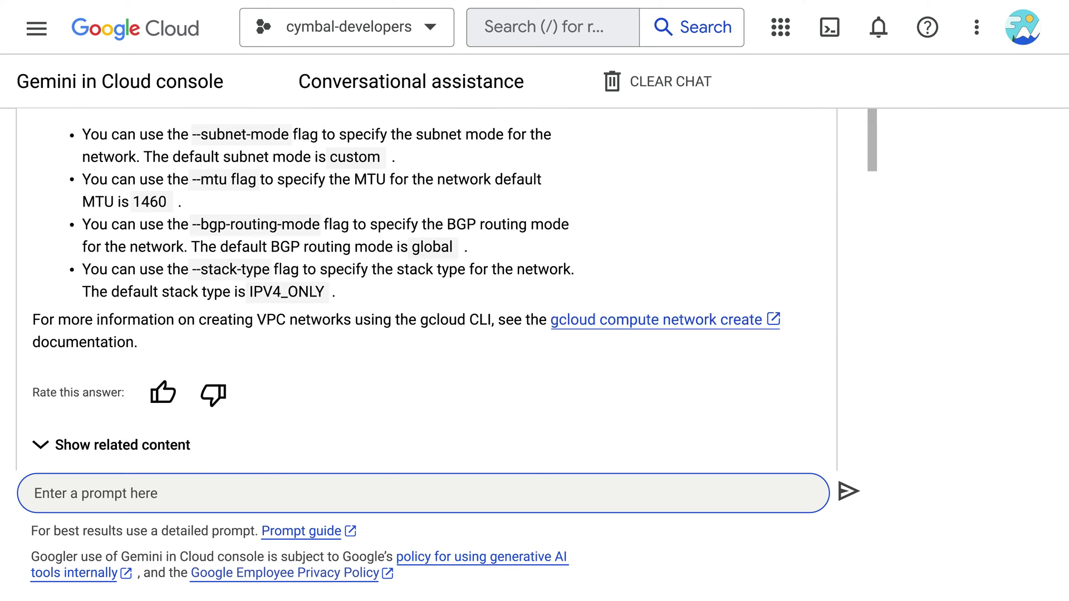
pyautogui.scroll(10, 421, 289)
pyautogui.click(750, 286)
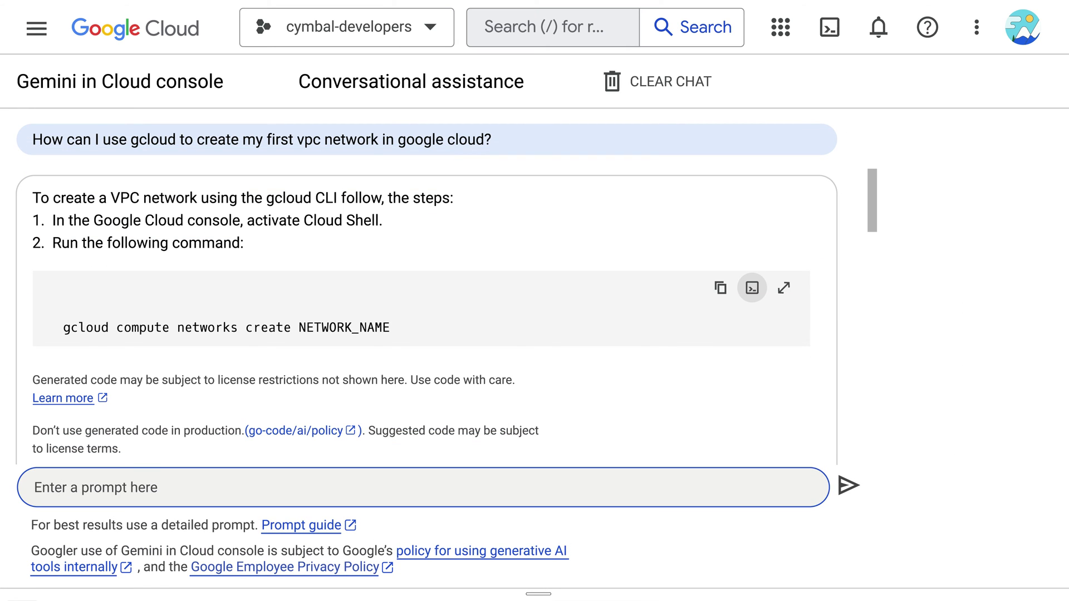
# - Ask how to connect a VPC to an on-premises network and review the VPN and Interconnect options
pyautogui.click(36, 488)
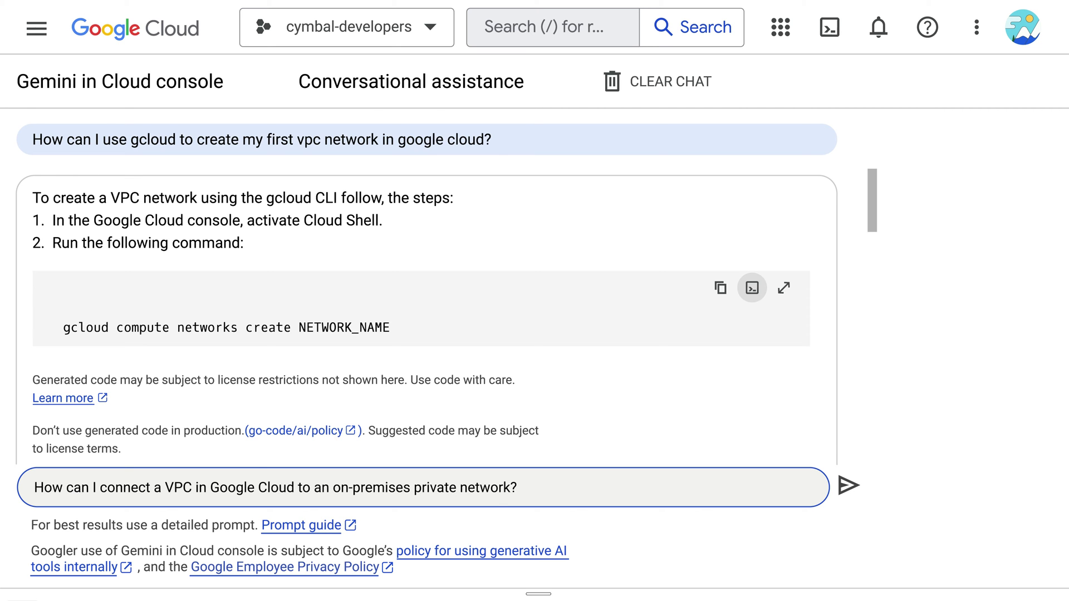
pyautogui.press('Return')
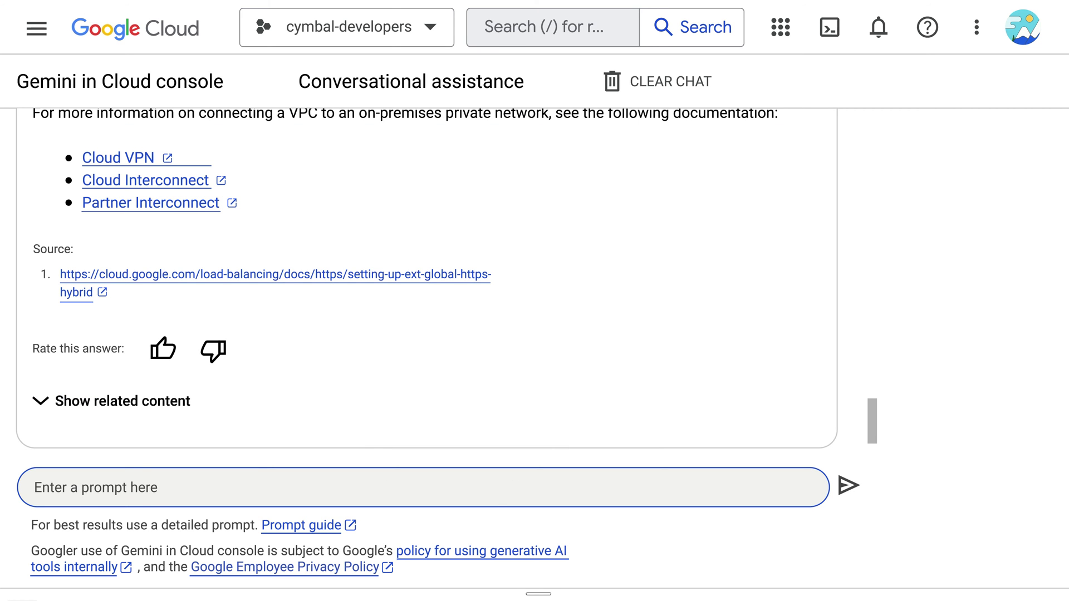
pyautogui.scroll(7, 426, 286)
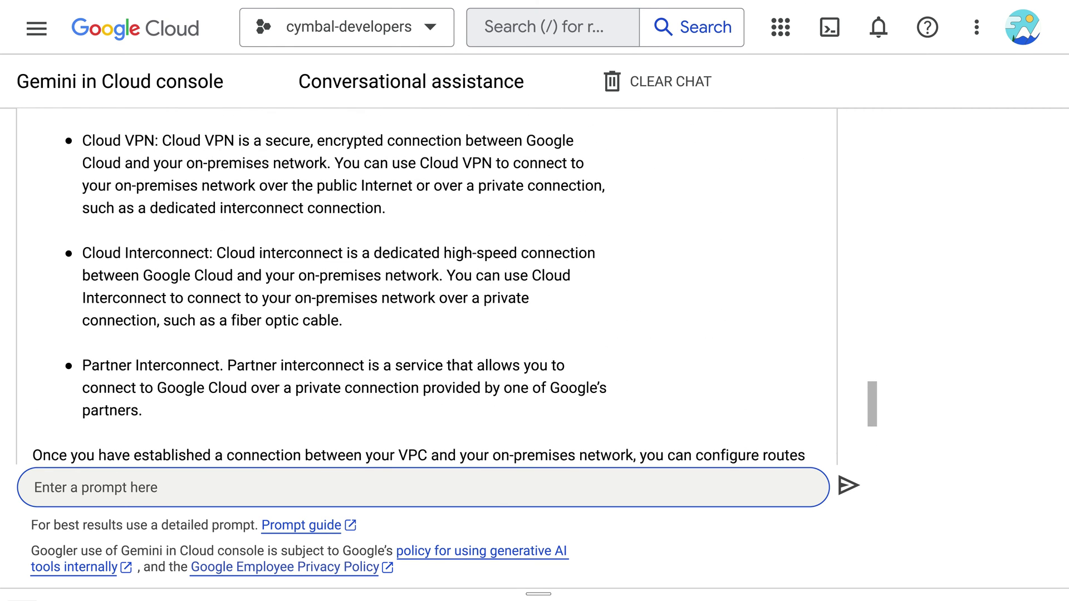
pyautogui.scroll(3, 427, 285)
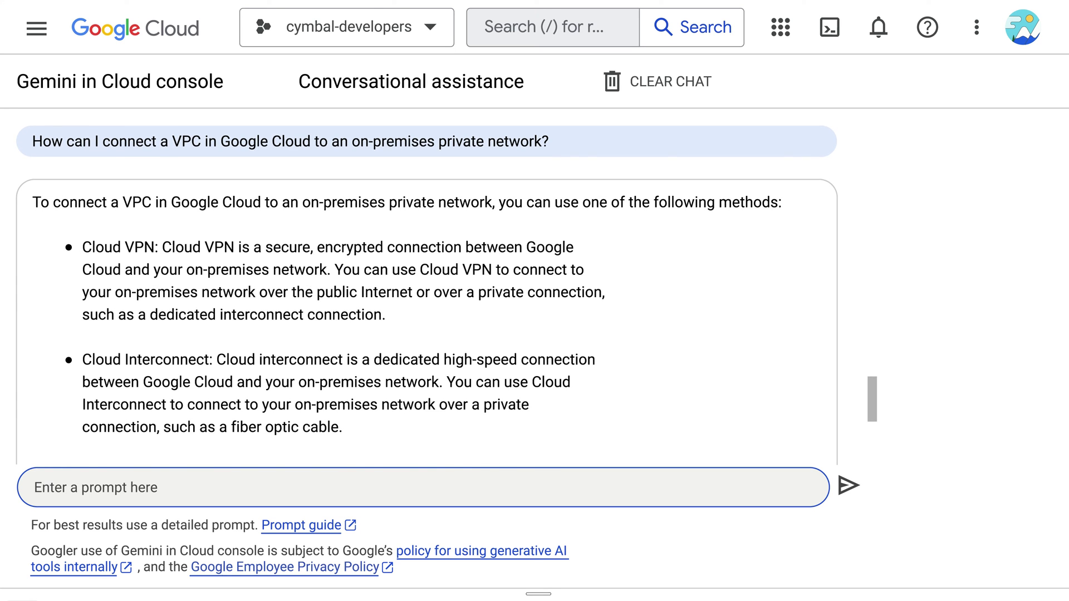
pyautogui.scroll(-3, 427, 289)
pyautogui.scroll(-3, 427, 289)
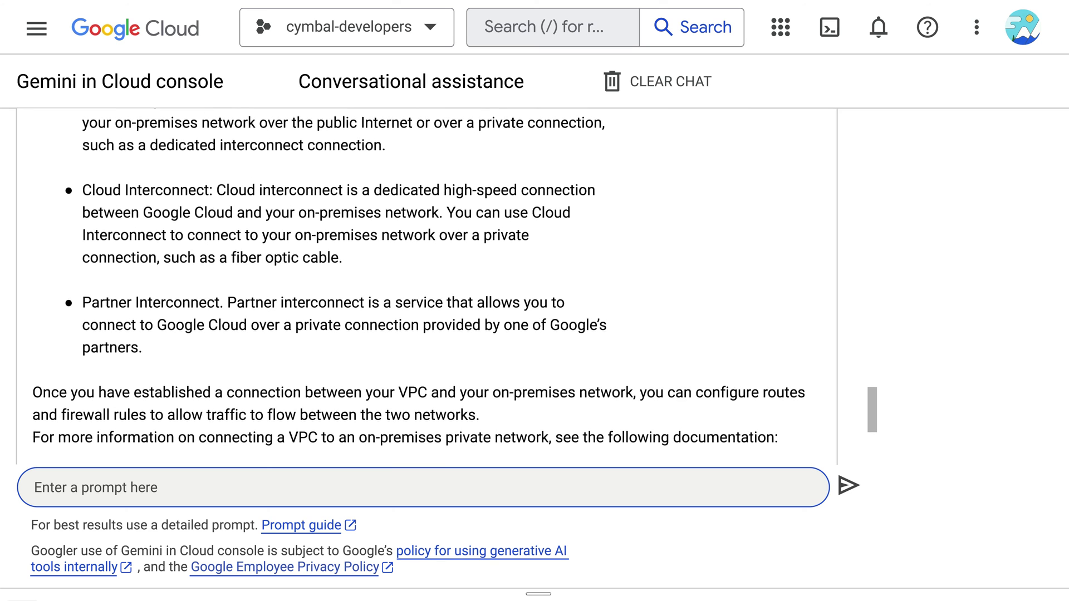
pyautogui.scroll(-2, 427, 288)
pyautogui.scroll(-2, 427, 289)
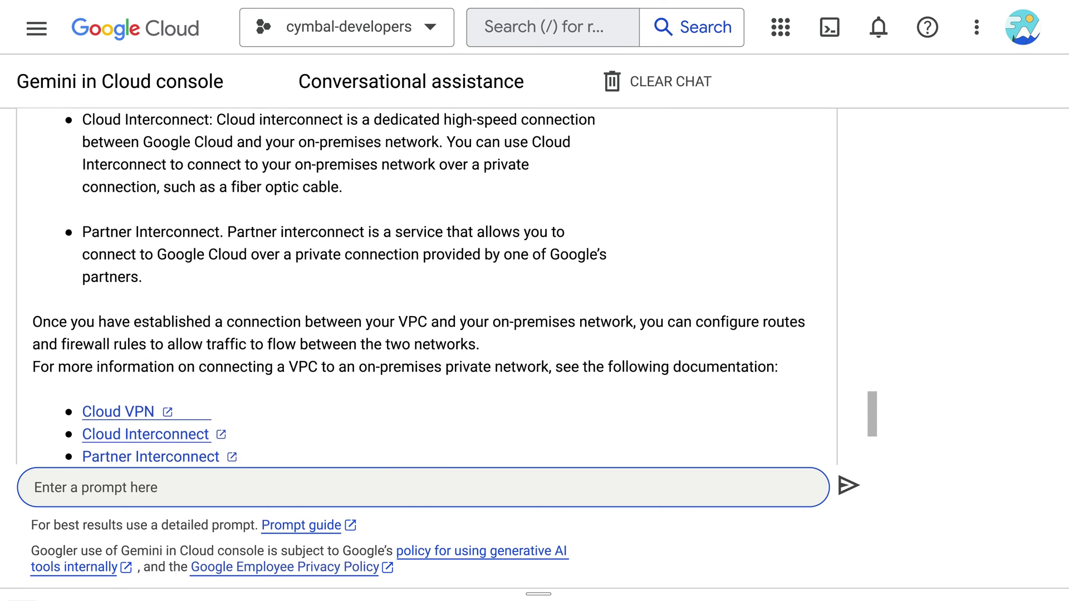
pyautogui.scroll(-3, 426, 289)
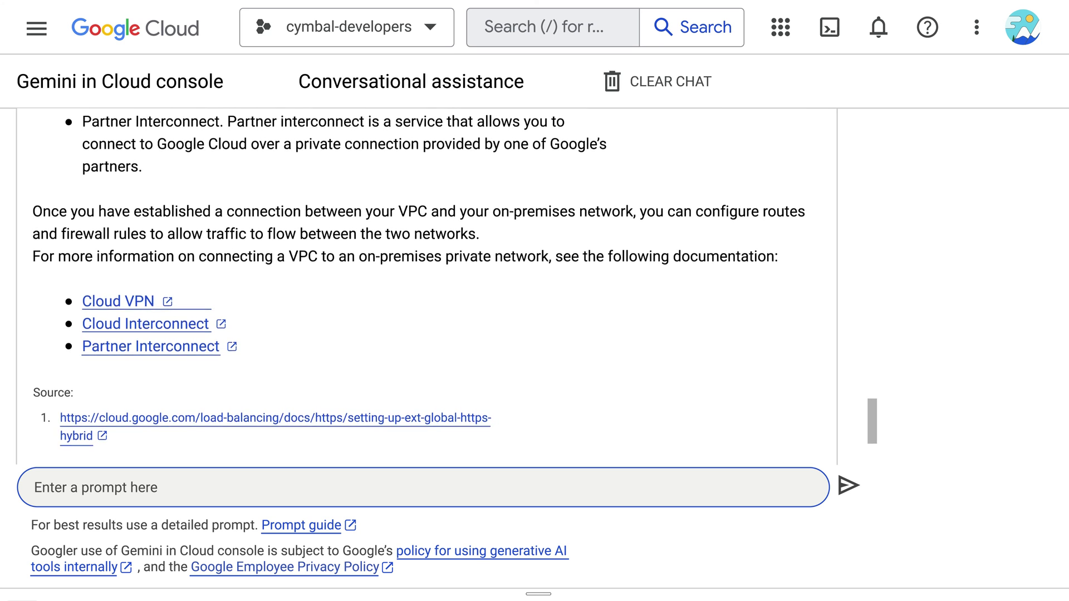
pyautogui.scroll(-2, 427, 289)
pyautogui.scroll(-5, 426, 289)
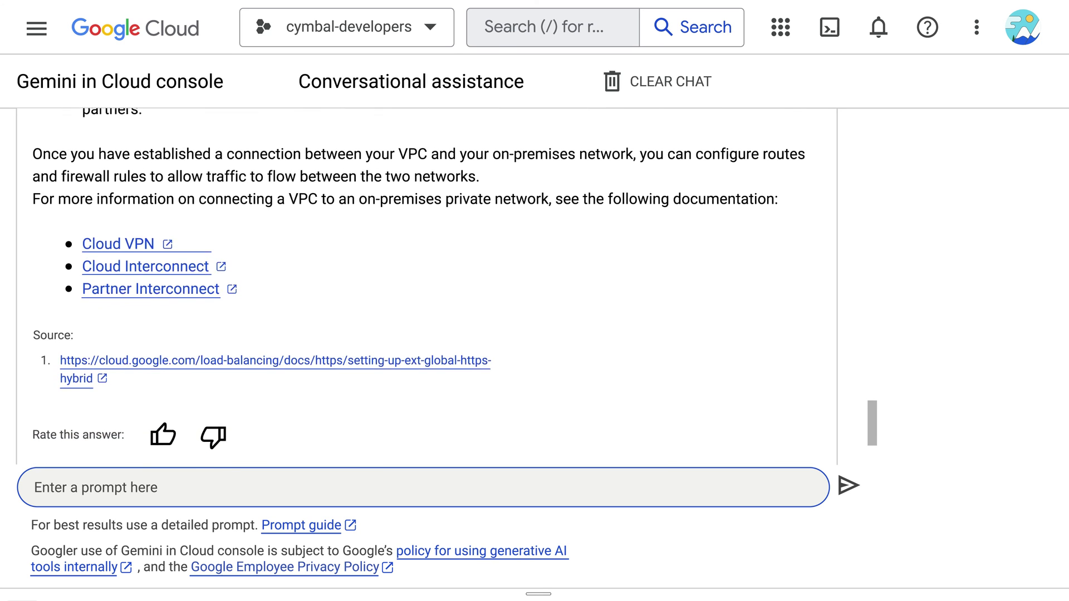
pyautogui.scroll(-1, 418, 274)
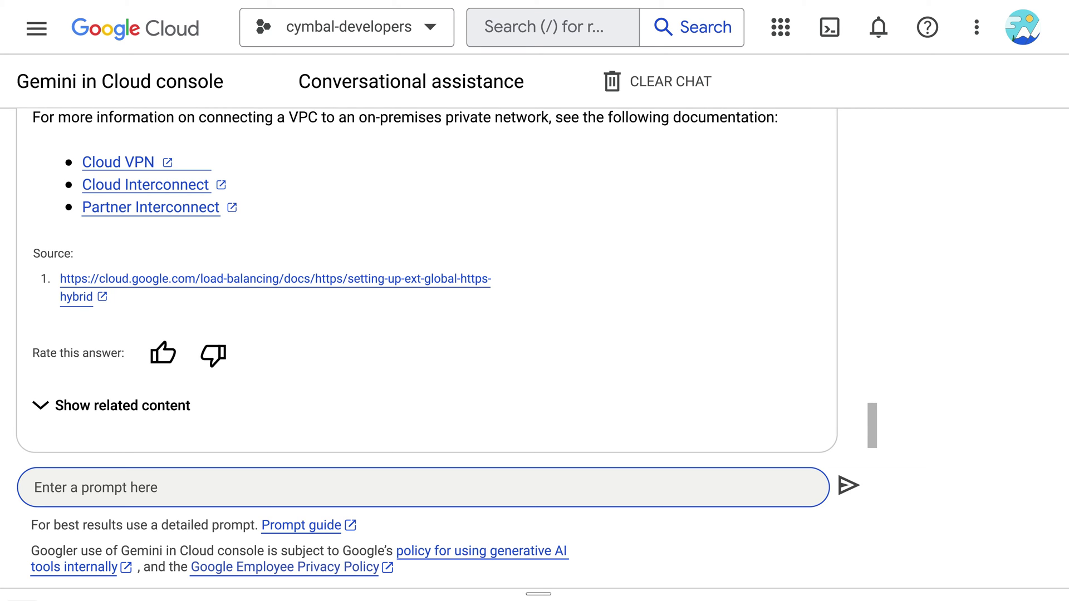
# - Ask whether to use Cloud VPN tunnels or Interconnect VLAN attachments and read the comparison table
pyautogui.click(35, 488)
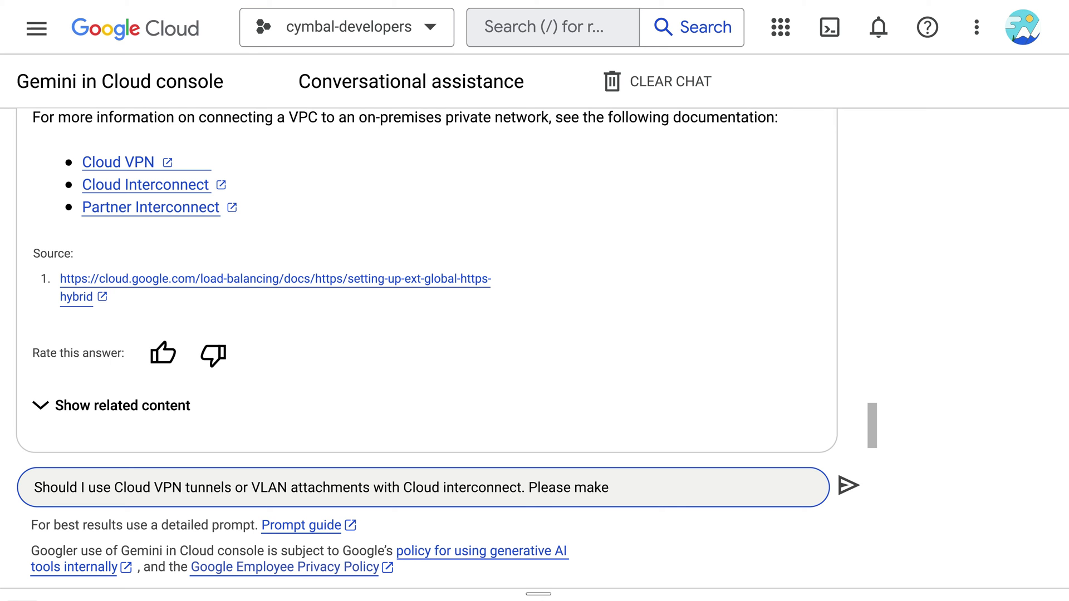
pyautogui.press('Return')
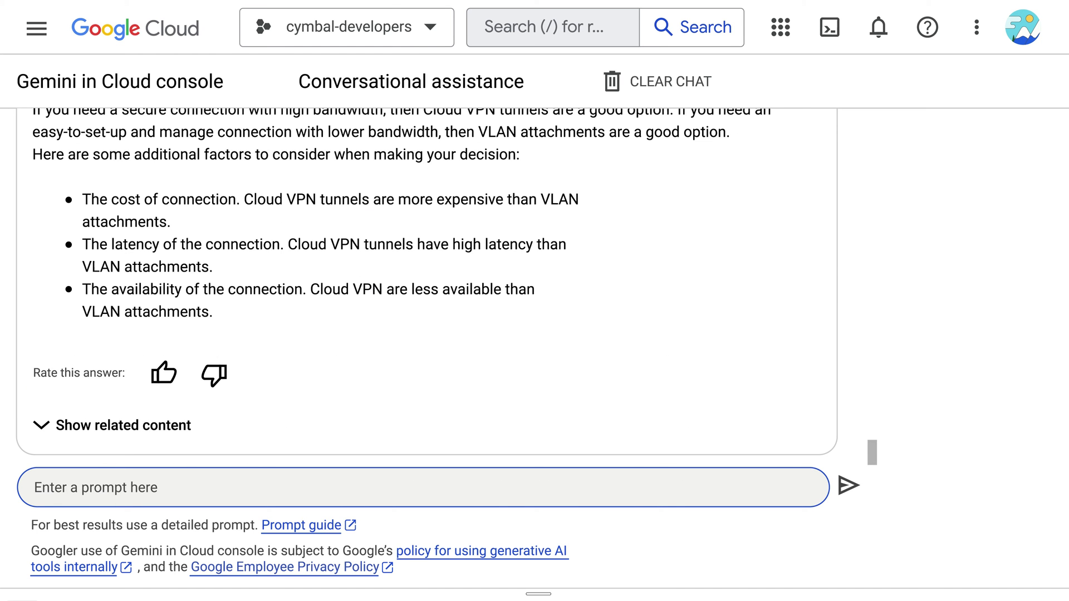
pyautogui.scroll(5, 427, 286)
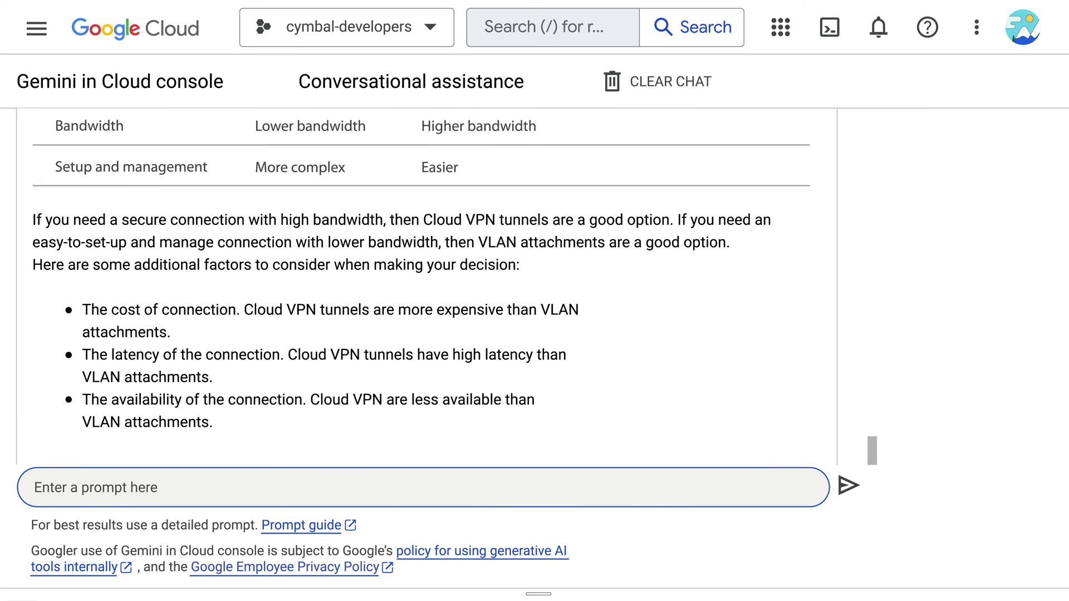
pyautogui.scroll(2, 426, 286)
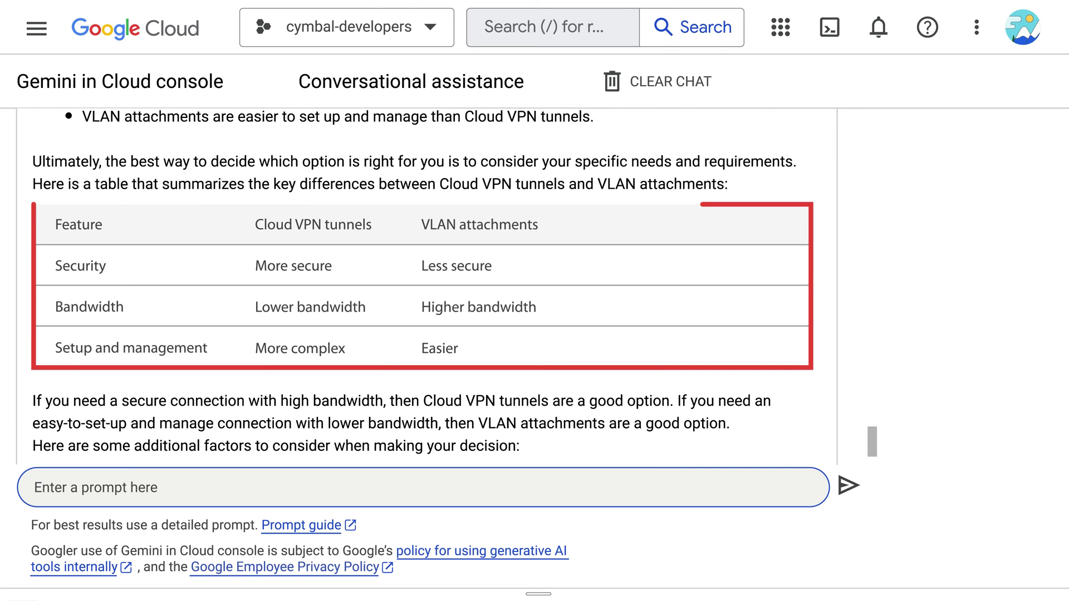
pyautogui.scroll(2, 427, 287)
pyautogui.scroll(1, 426, 286)
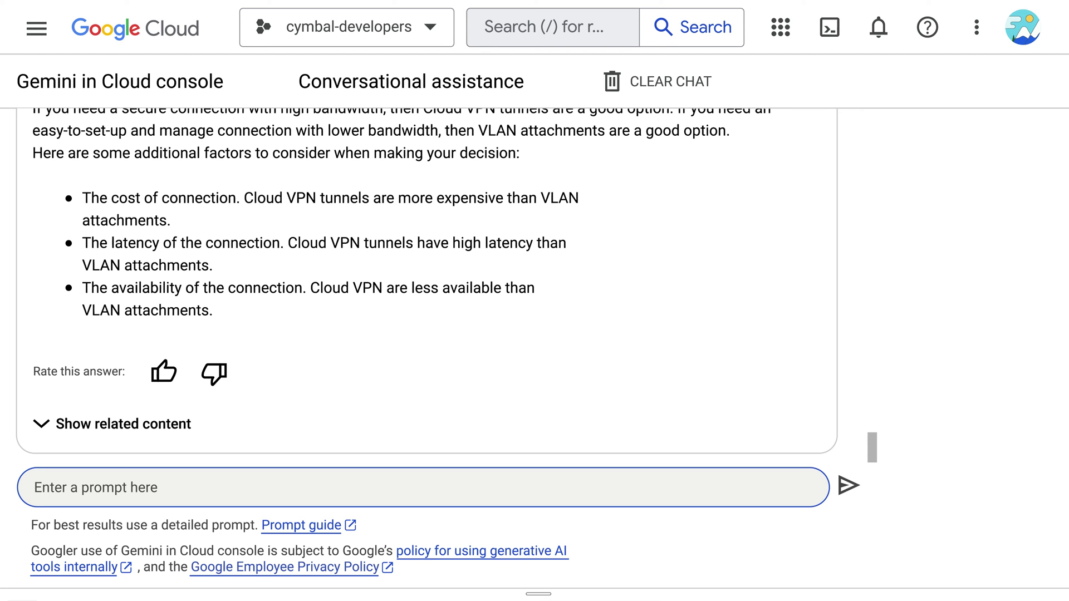
# - Begin a new Gemini prompt with 'How does'
pyautogui.write('How does DNS forwarding w')
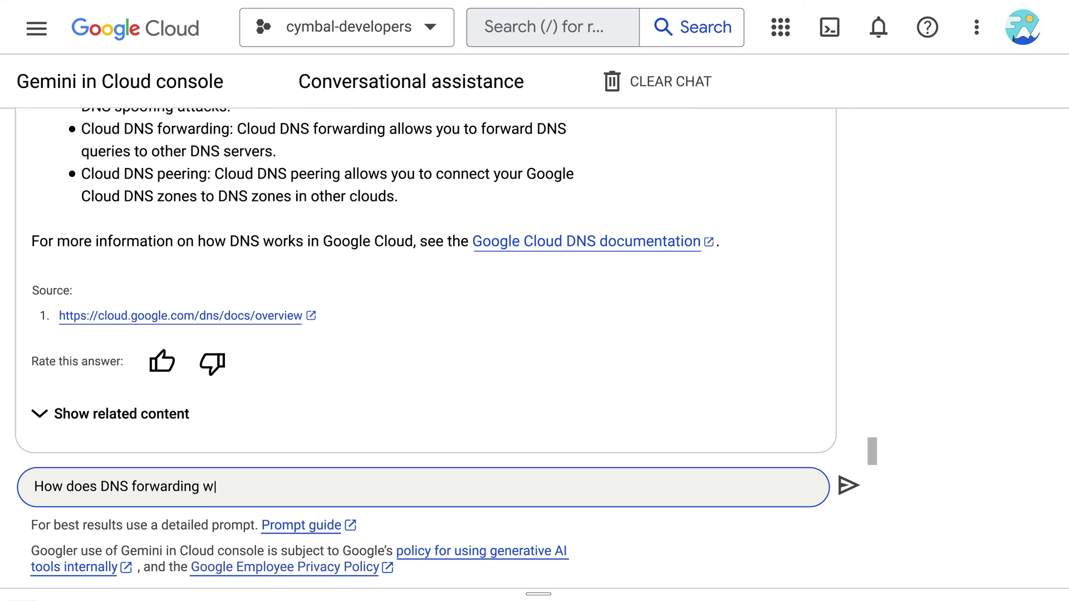
# - Ask how DNS forwarding works between Cloud DNS and on-premises private DNS, and show related links
pyautogui.write('ork between Google Cloud DNS and ')
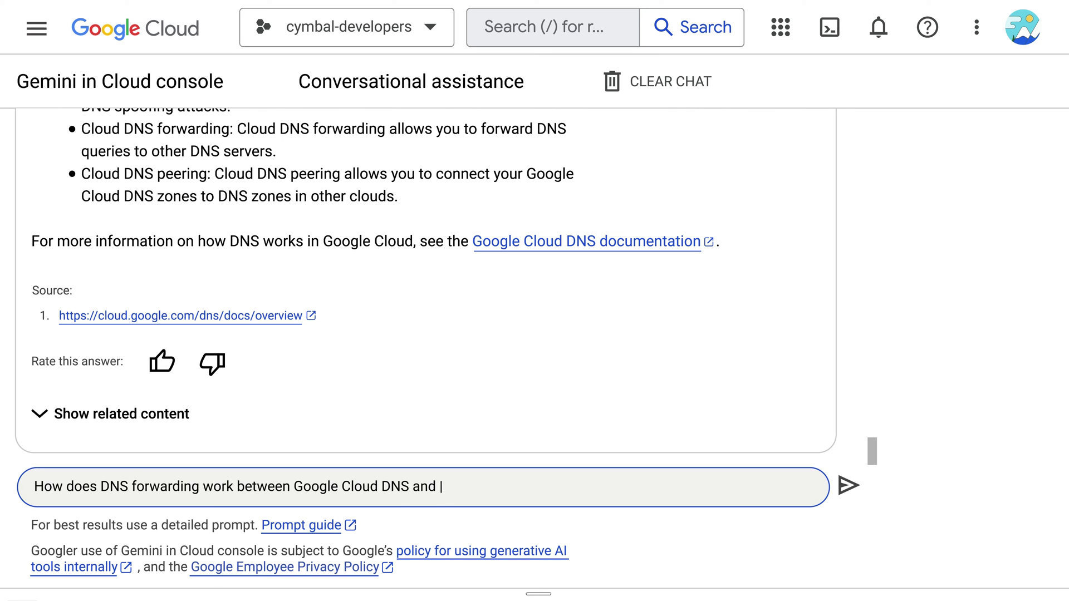
pyautogui.write('potential on-premises private DNS servers?')
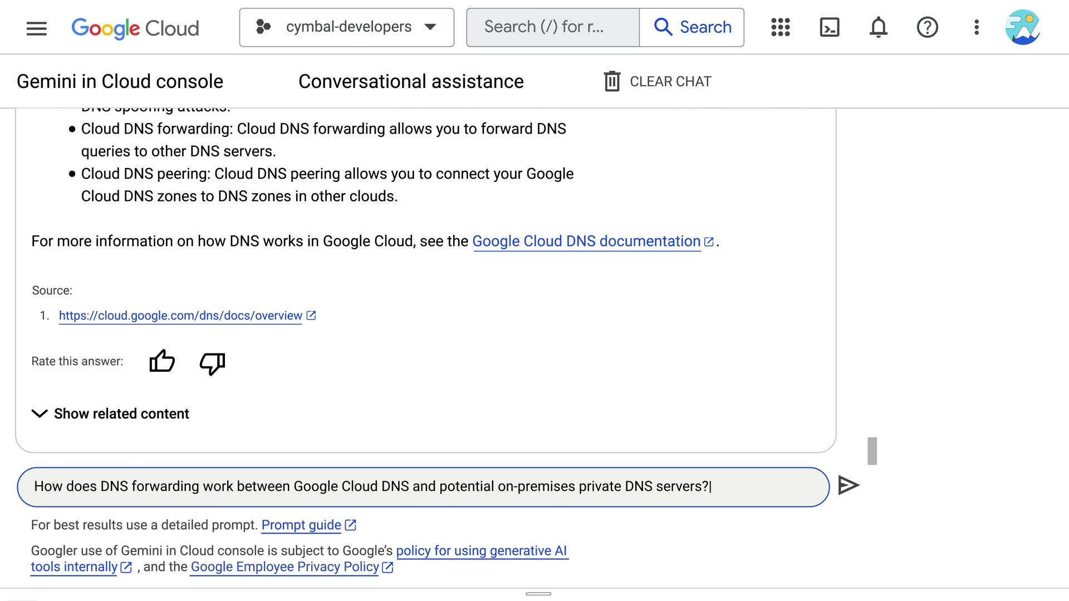
pyautogui.press('Return')
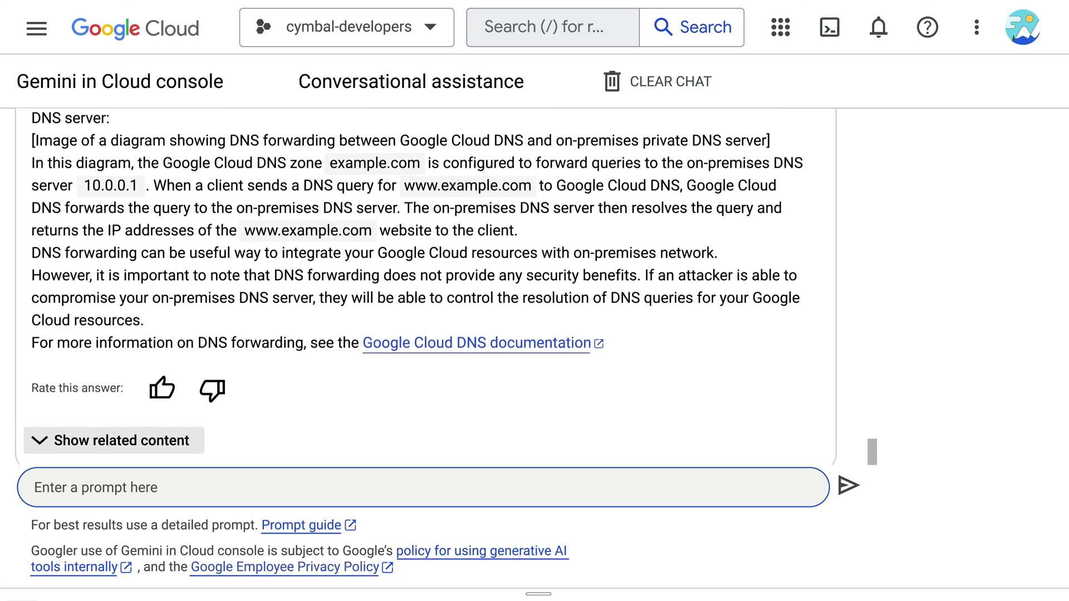
pyautogui.scroll(4, 426, 287)
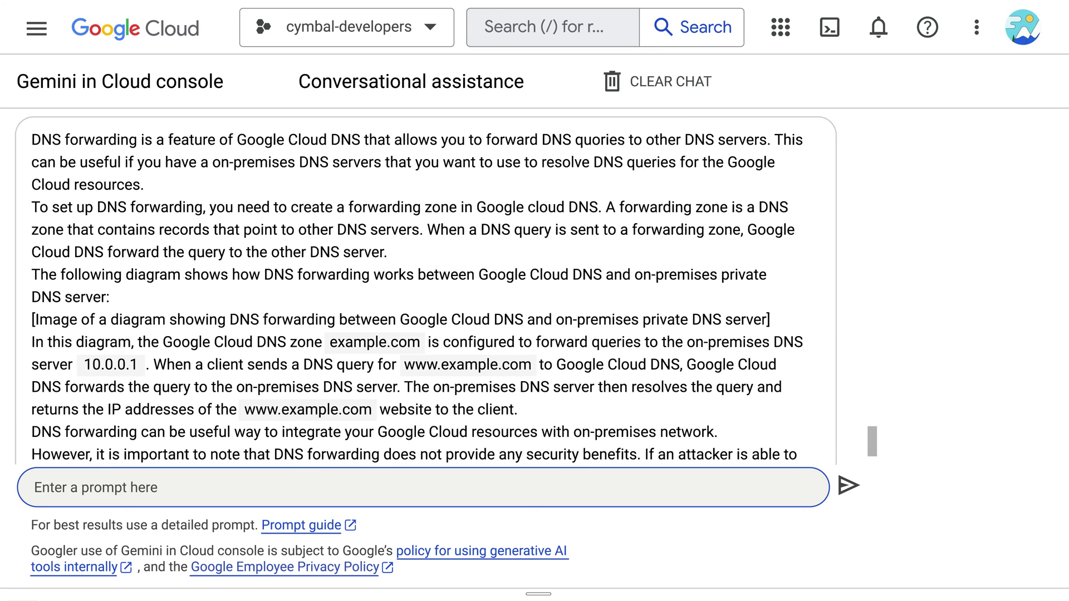
pyautogui.scroll(-4, 425, 286)
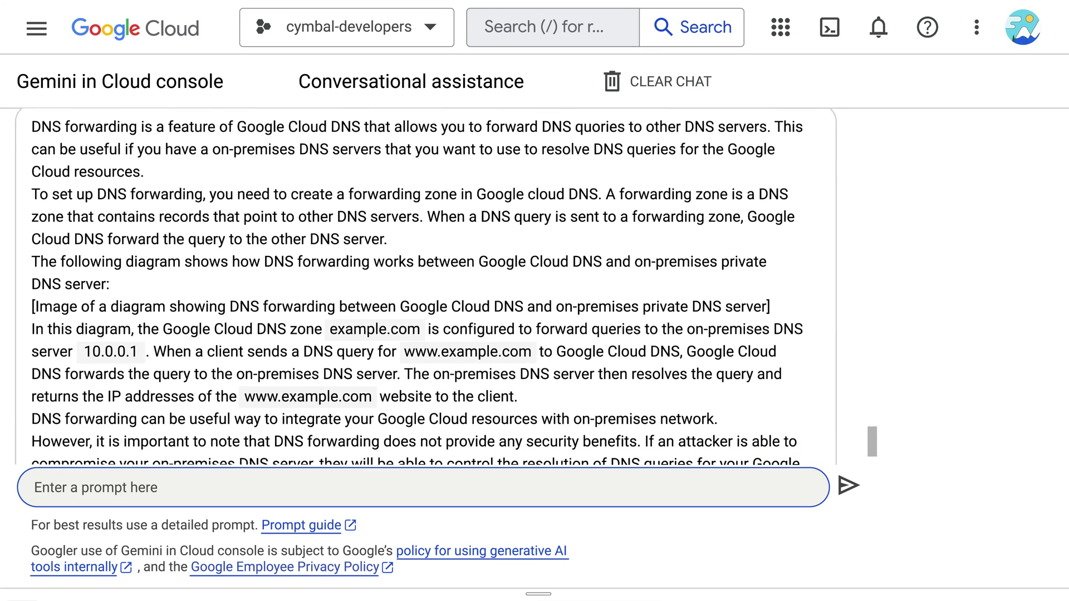
pyautogui.scroll(-3, 425, 287)
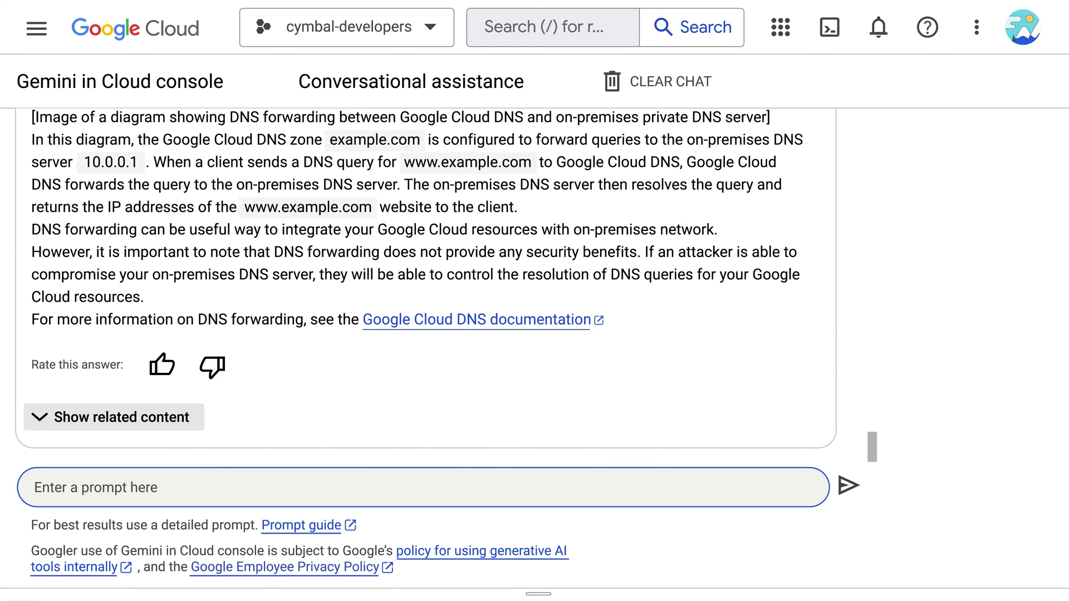
pyautogui.click(114, 417)
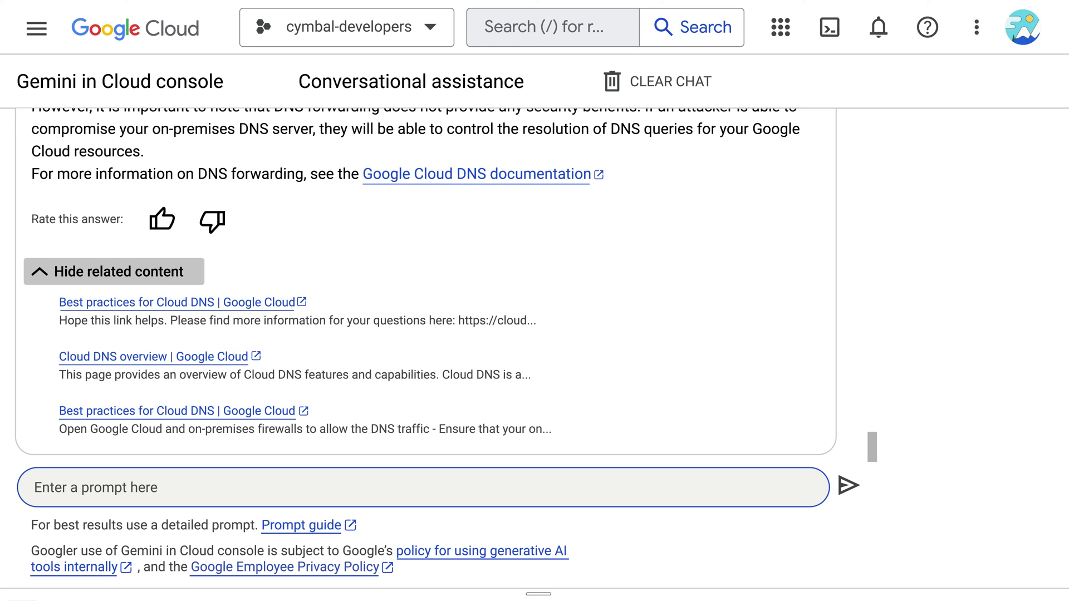
# - Ask Gemini 'Help me understand addressing in Google Cloud?'
pyautogui.click(35, 488)
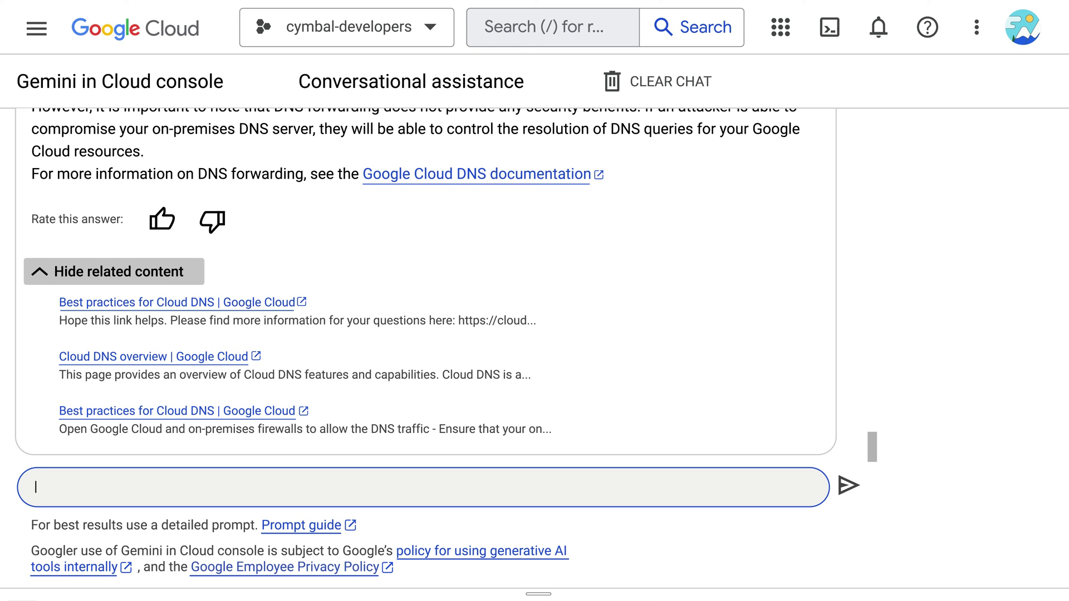
pyautogui.write('Help me understand addressing in Google Cloud')
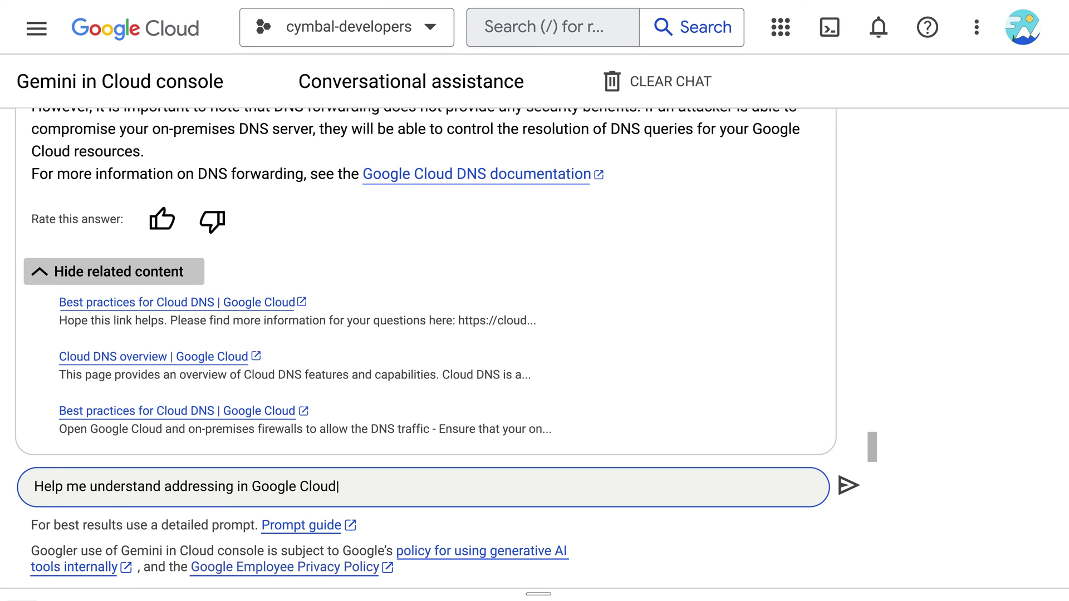
pyautogui.write('?')
pyautogui.press('Return')
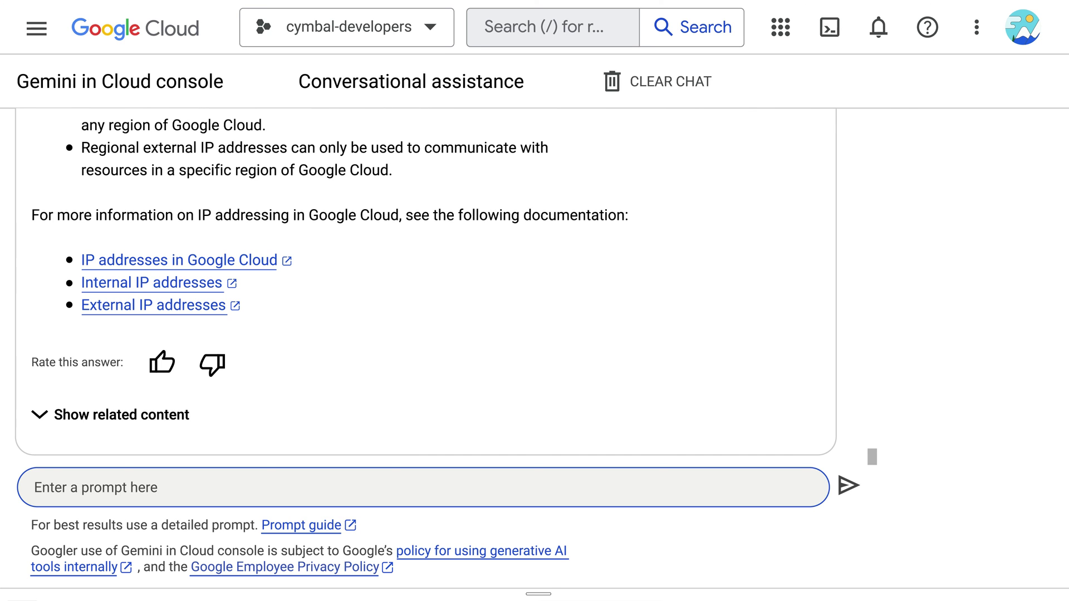
# - Ask Gemini 'Can I run a dual stack subnet in Google Cloud?'
pyautogui.click(36, 488)
pyautogui.write('Can I run a dual stack subnet in Google Cloud?')
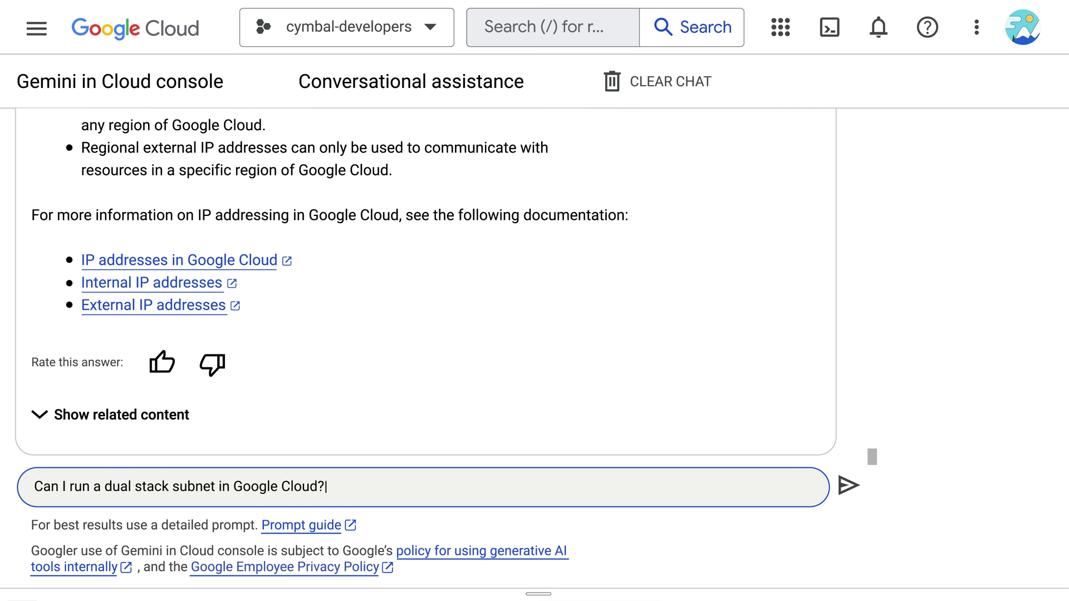
pyautogui.press('Return')
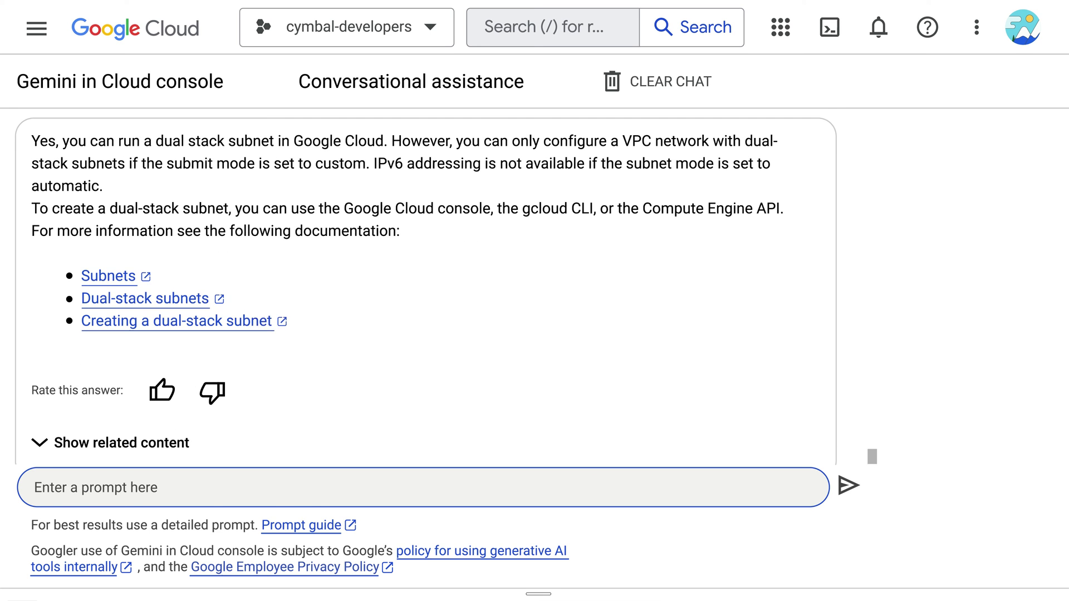